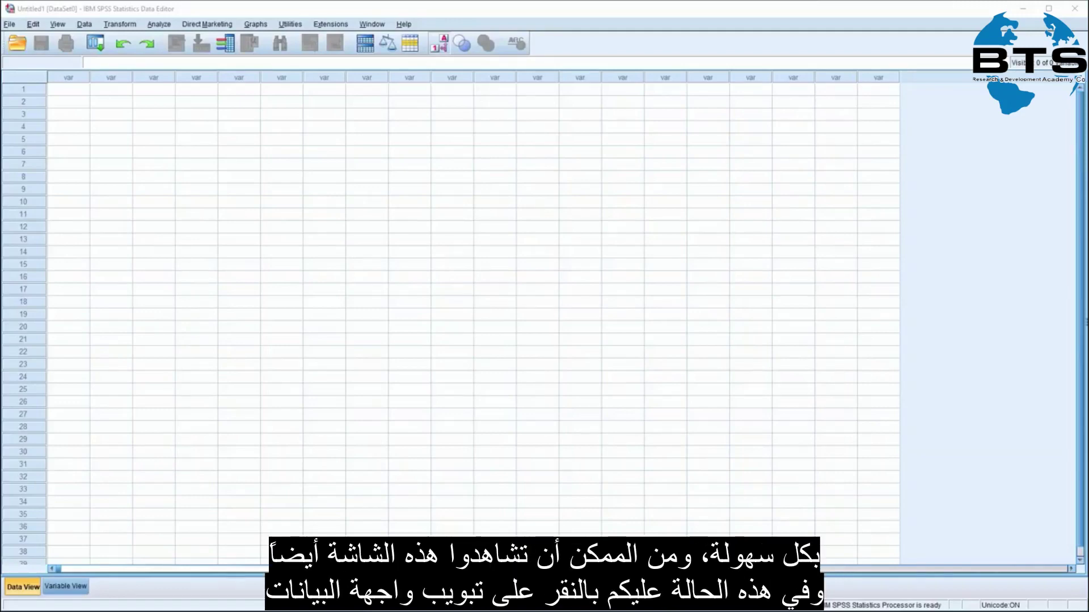
- View the empty dataset's variable definitions, and return to the data sheet
click(83, 590)
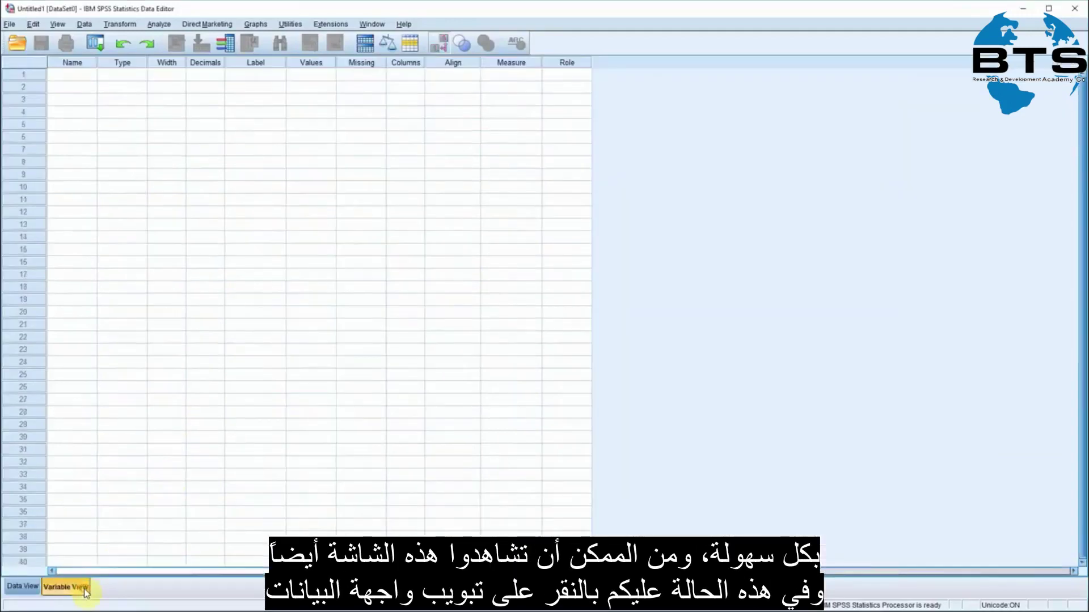
click(22, 589)
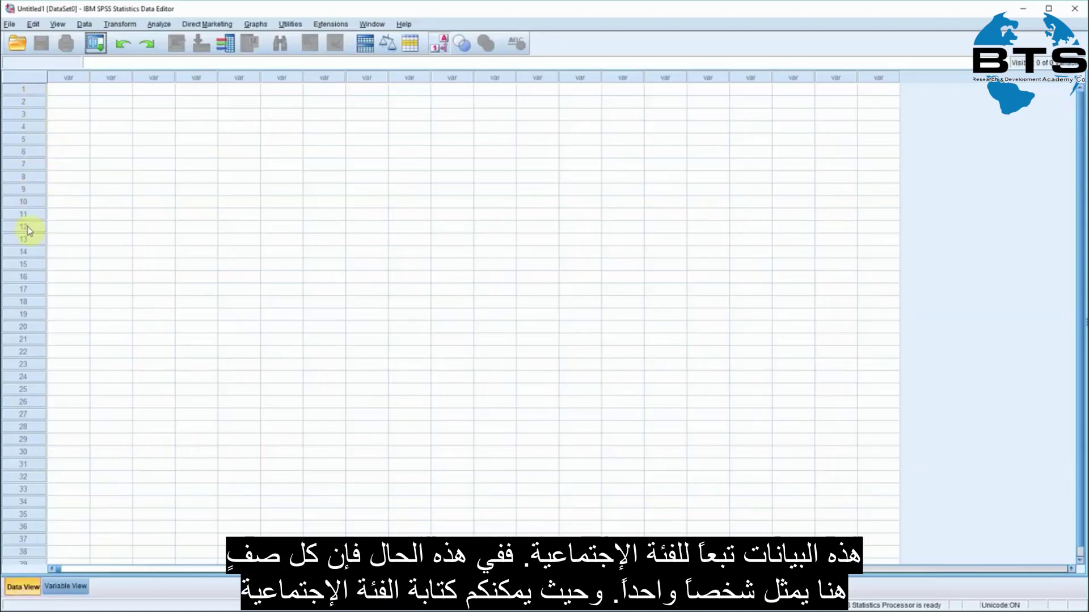
- Enter Female, Male, Female, Male, Male, Female in rows 1 to 6 of the first column
click(82, 89)
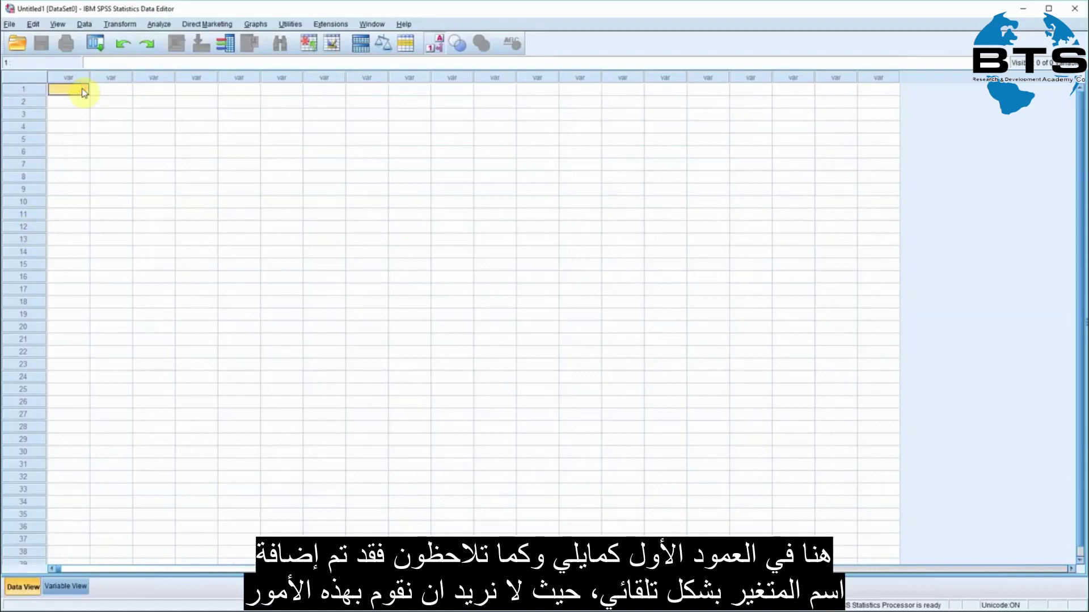
text(Female)
click(85, 107)
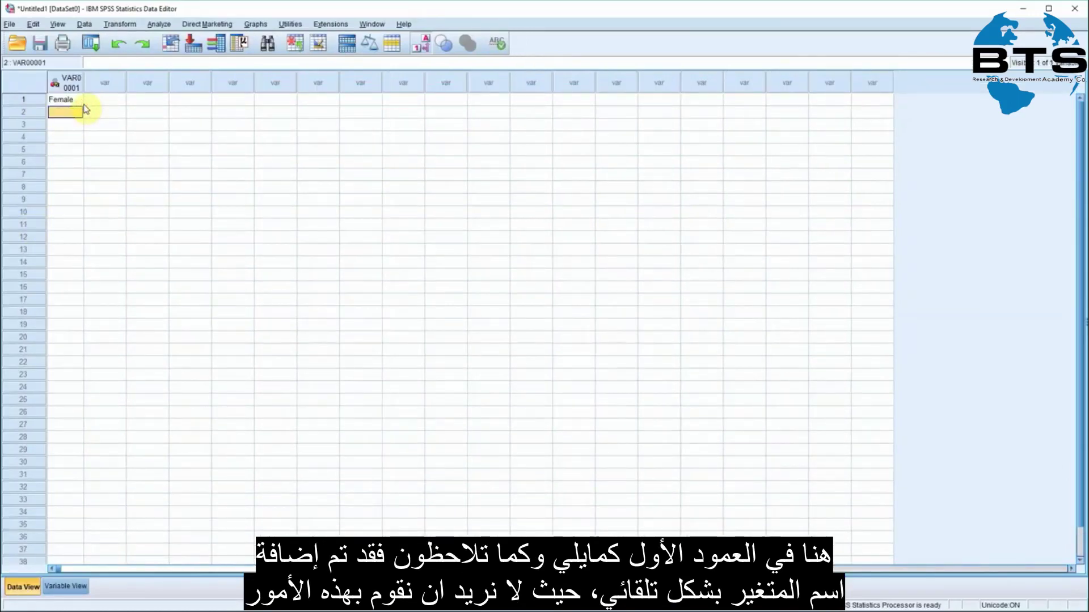
text(Male)
click(71, 126)
text(Female)
click(70, 138)
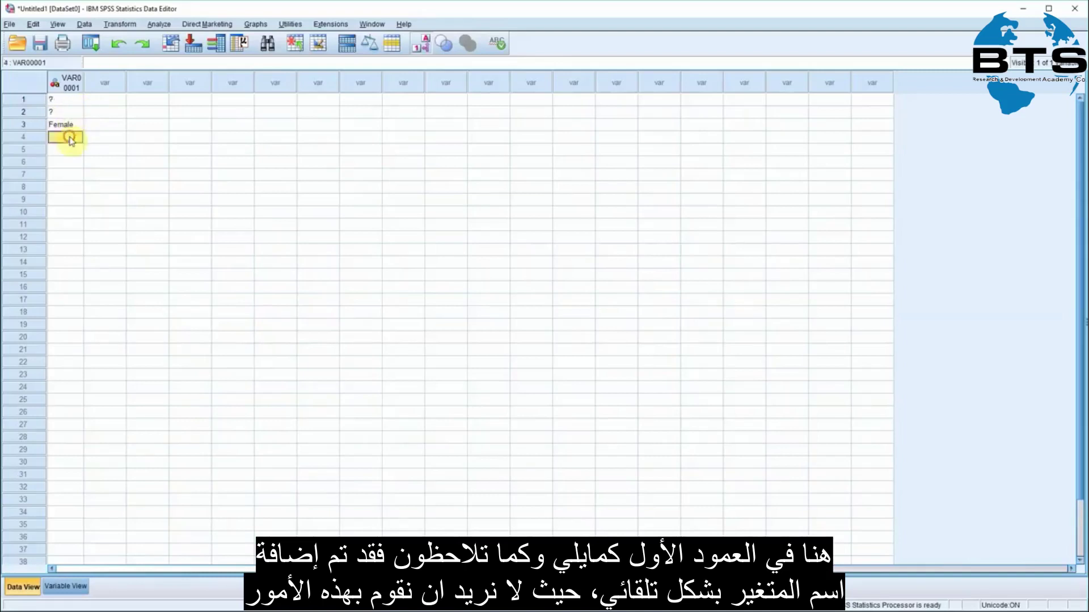
text(Male)
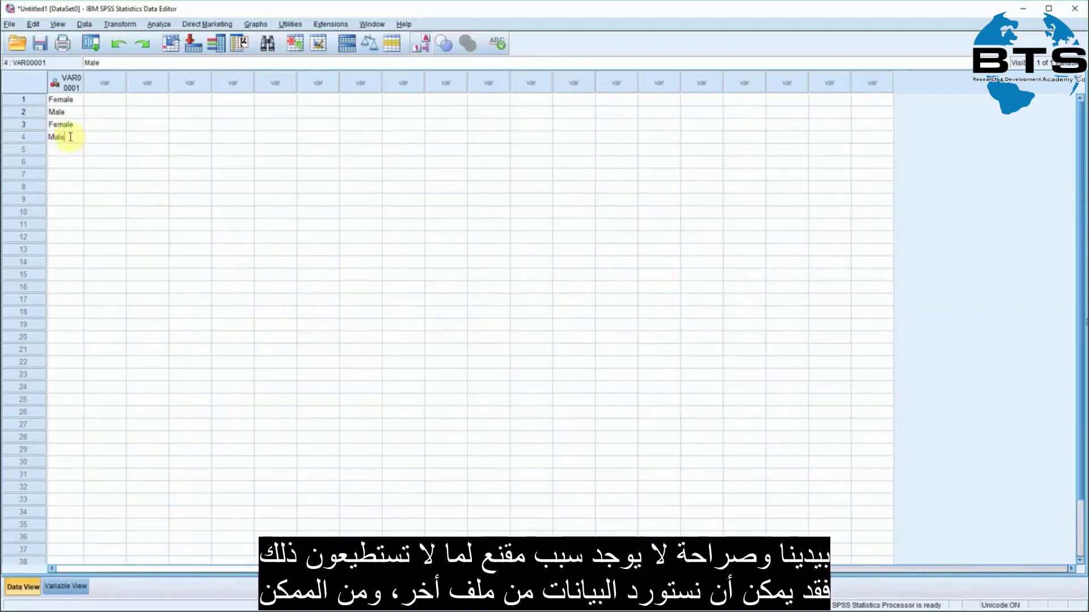
click(68, 150)
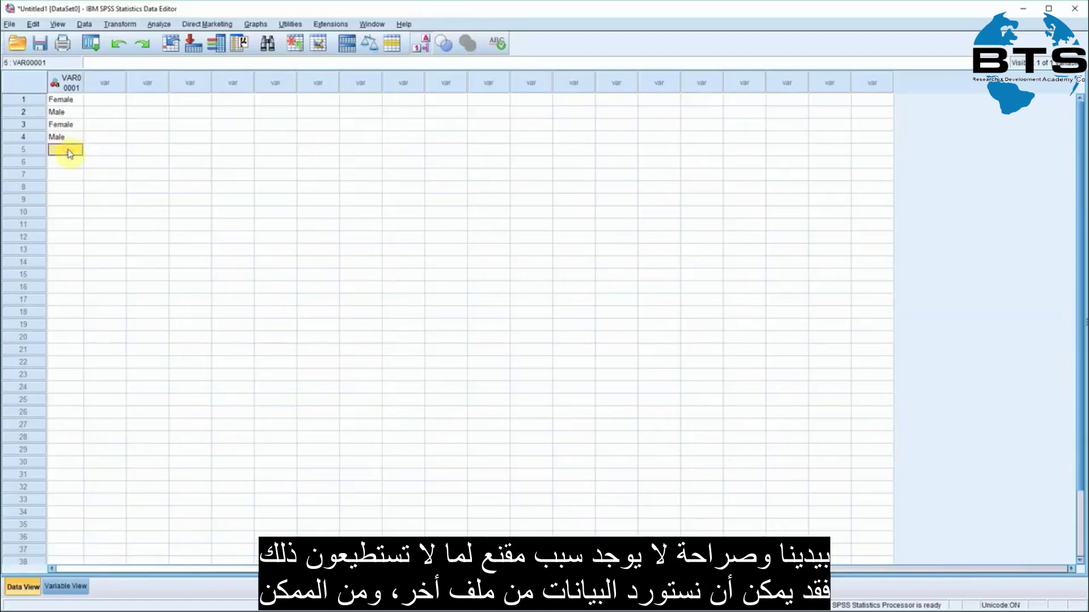
text(Male)
click(67, 164)
text(Female)
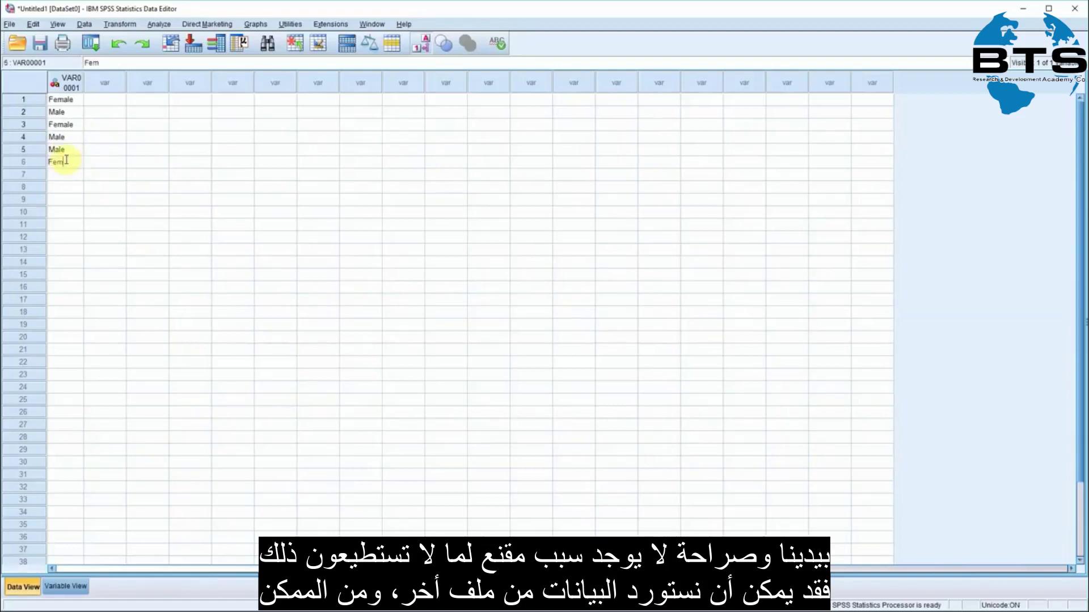
- Enter Male, Female, Female, Male, Female, Male in rows 7 to 12 of the first column
click(63, 175)
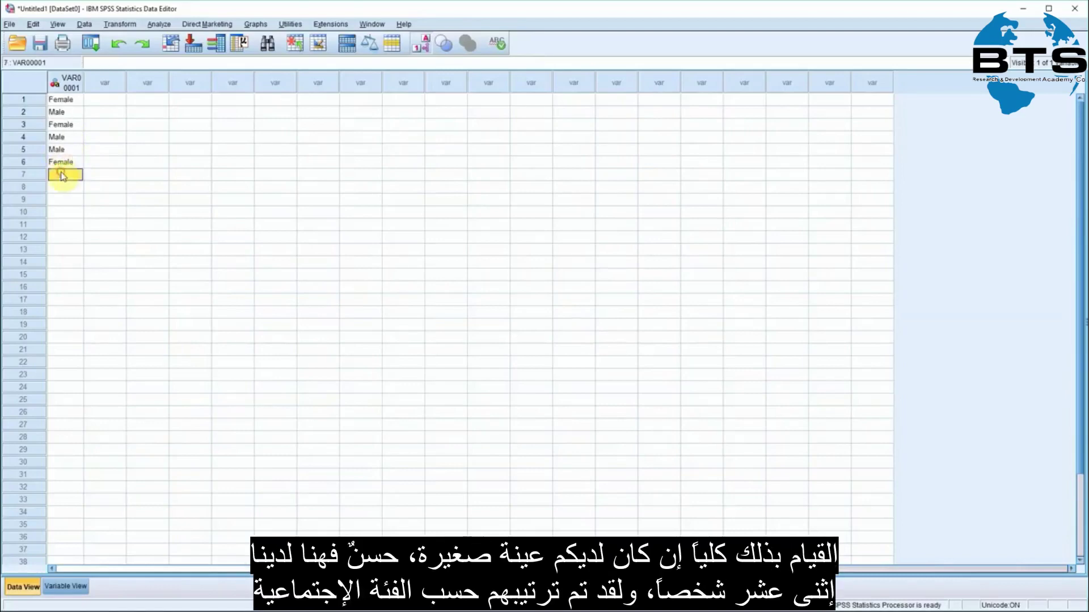
text(Male)
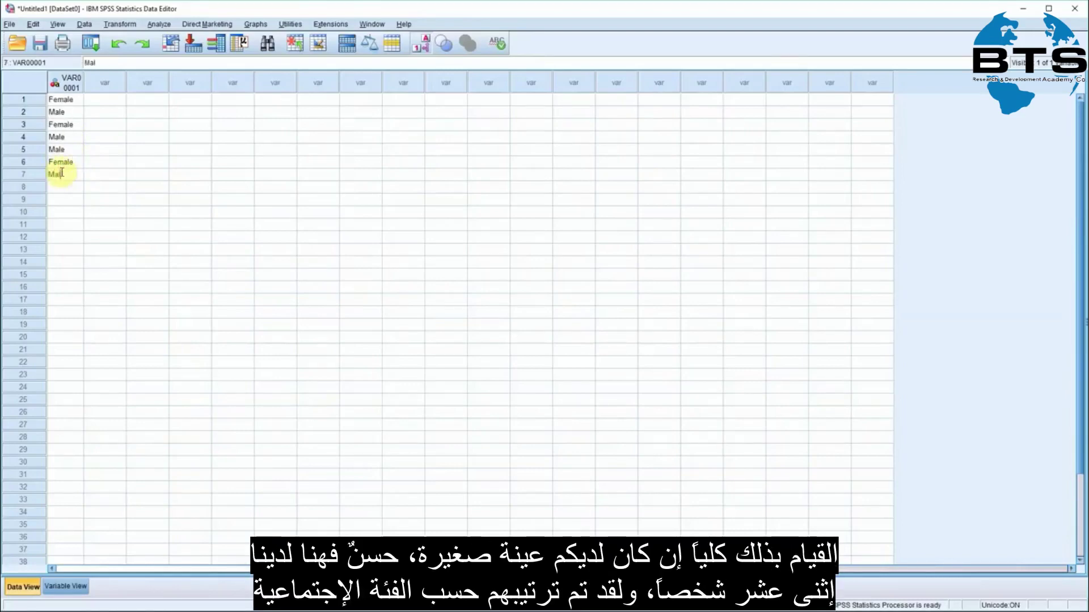
click(65, 189)
text(Female)
click(63, 201)
text(Female)
click(63, 212)
text(Male)
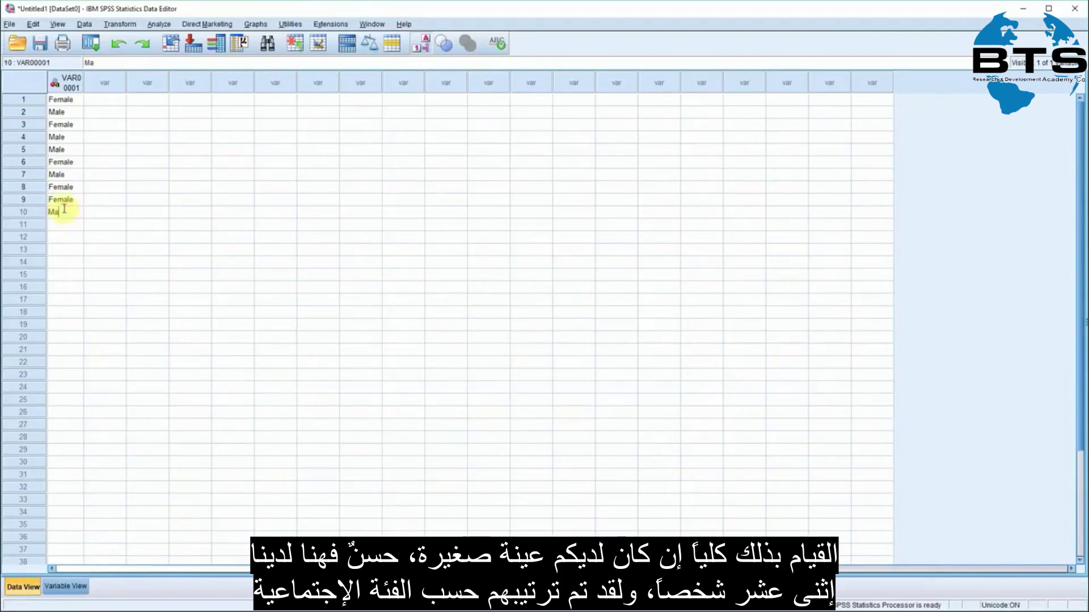
click(64, 225)
text(Female)
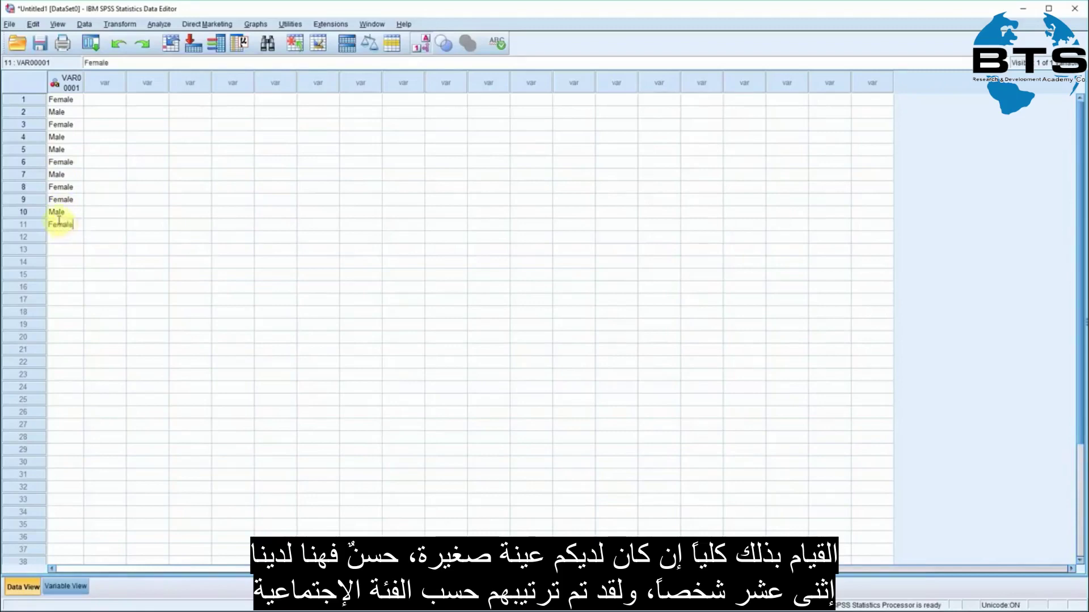
click(63, 238)
text(Male)
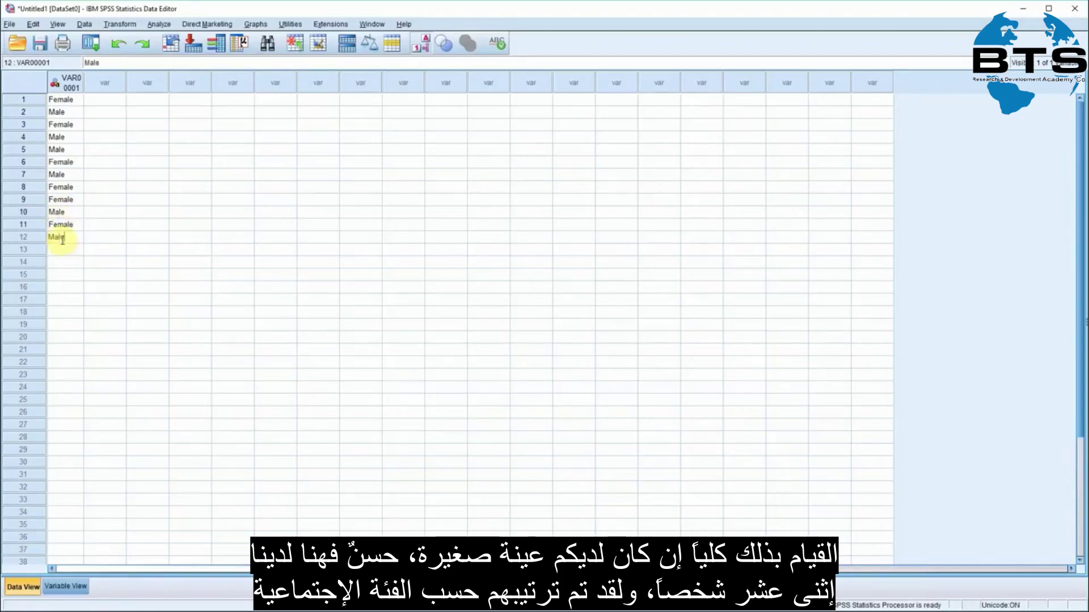
click(101, 239)
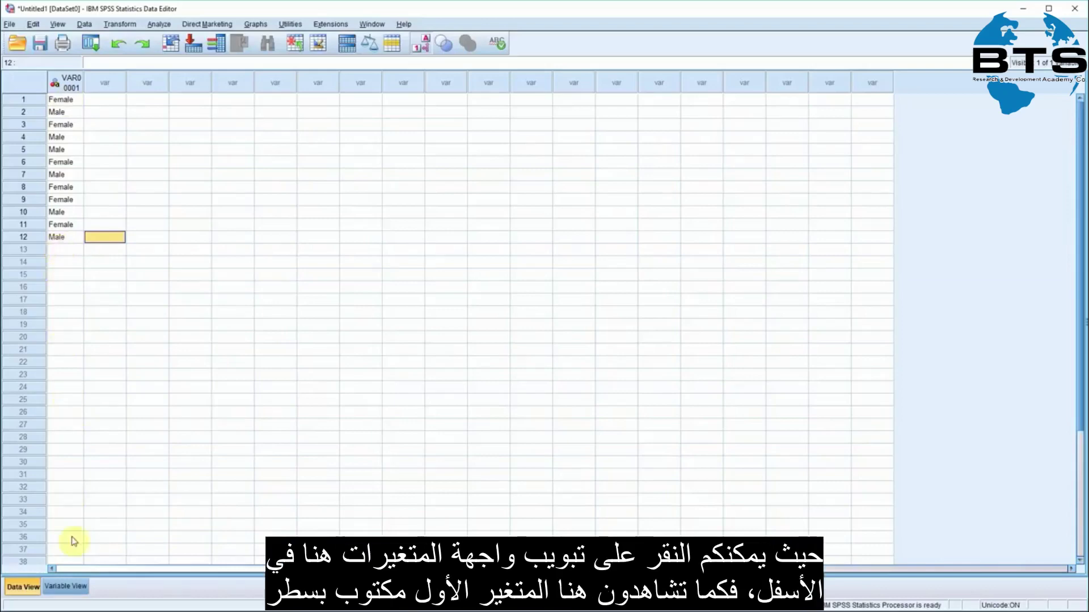
- Rename the first variable to Gender and return to the data sheet
click(75, 593)
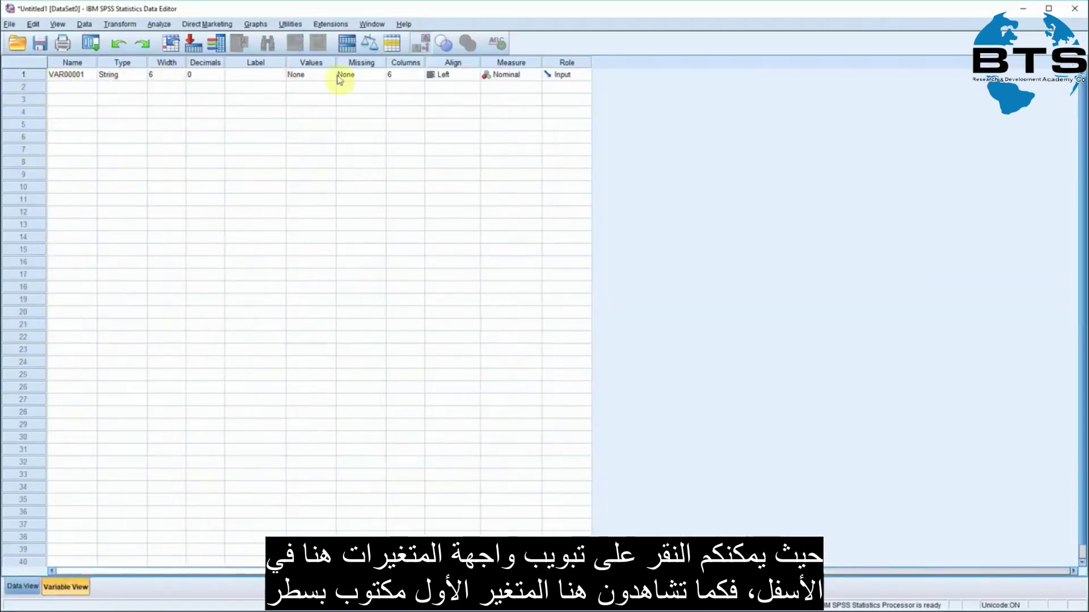
click(76, 77)
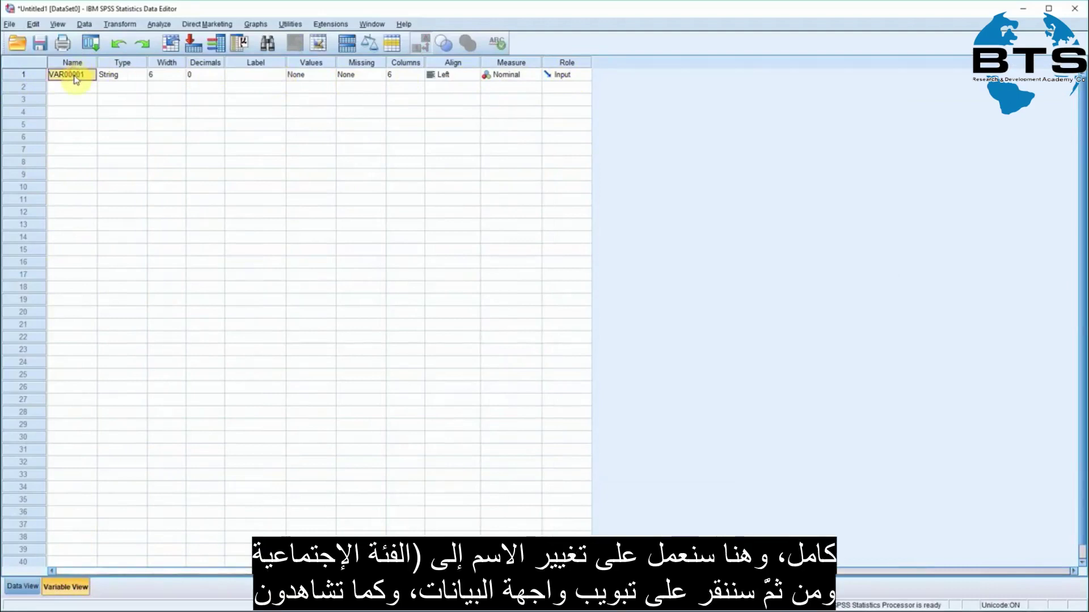
text(Gender)
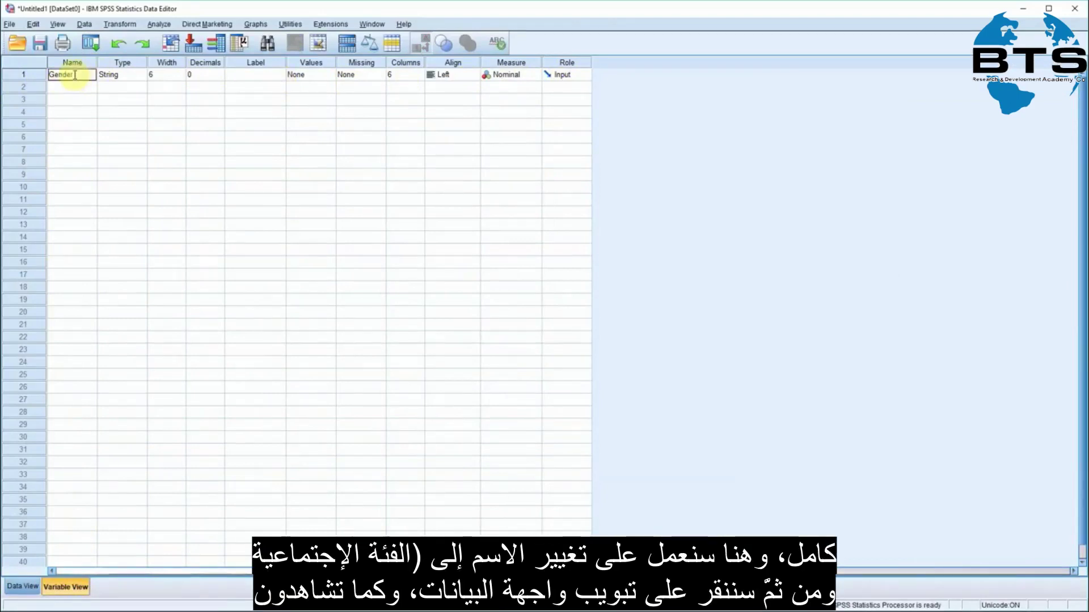
click(30, 587)
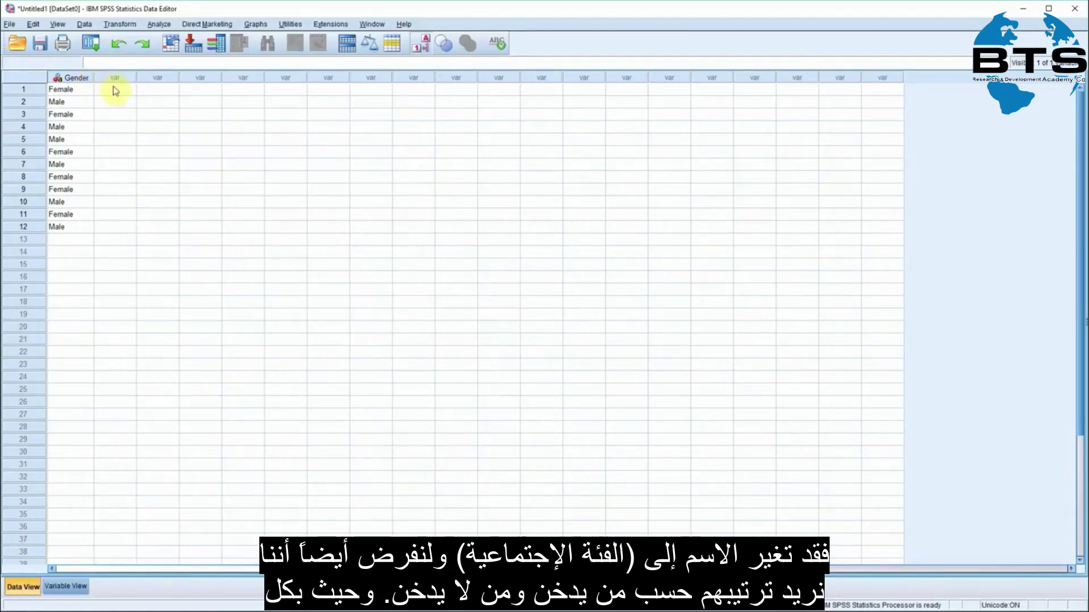
- Enter Non-smoker, Smoker, Non-smoker, Smoker, Non-smoker, Smoker in rows 1 to 6 of the second column
click(116, 96)
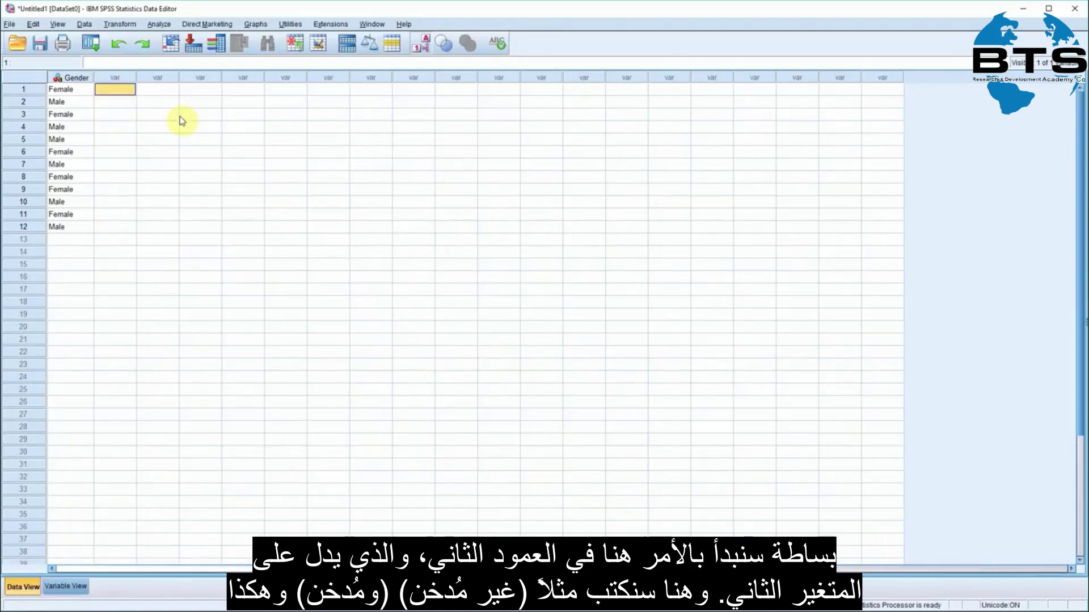
text(Non-smoker)
click(126, 102)
text(Smoker)
click(121, 116)
text(Non-smoker)
click(120, 128)
text(Smoker)
click(132, 138)
text(Non-smoker)
click(126, 152)
text(Smoker)
- Enter Smoker, Non-smoker, Smoker, Non-smoker, Non-smoker, Smoker in rows 7 to 12 of the second column
click(124, 164)
text(Smoker)
click(128, 177)
text(Non-smoker)
click(126, 188)
text(Smoker)
click(113, 202)
text(Non-smoker)
click(126, 214)
text(Non-smoker)
click(119, 227)
text(Smoker)
click(116, 239)
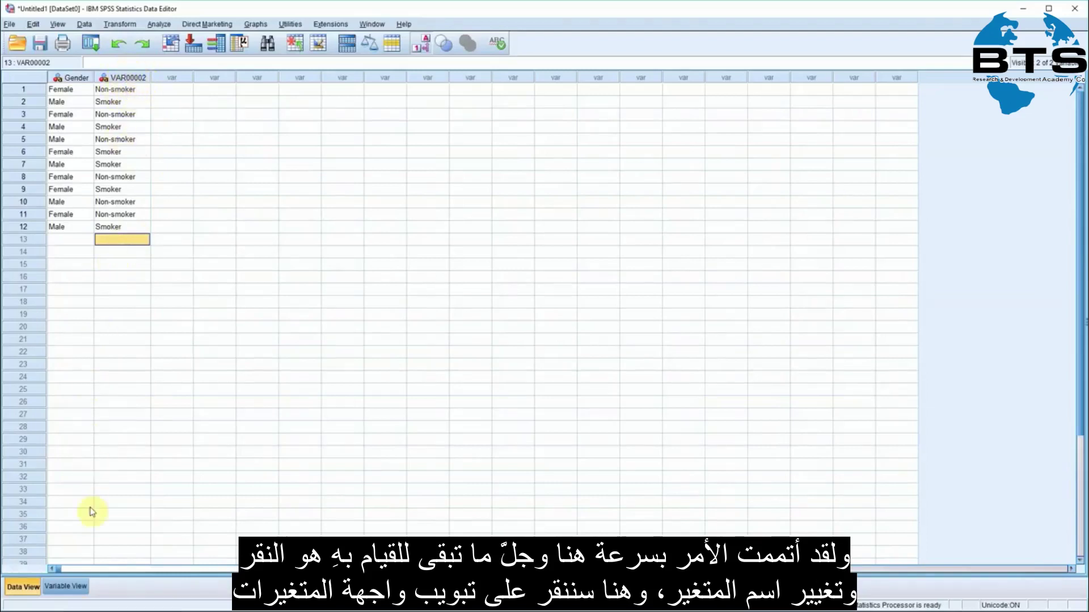
- Rename the second variable to Smoker and return to the data sheet
click(75, 588)
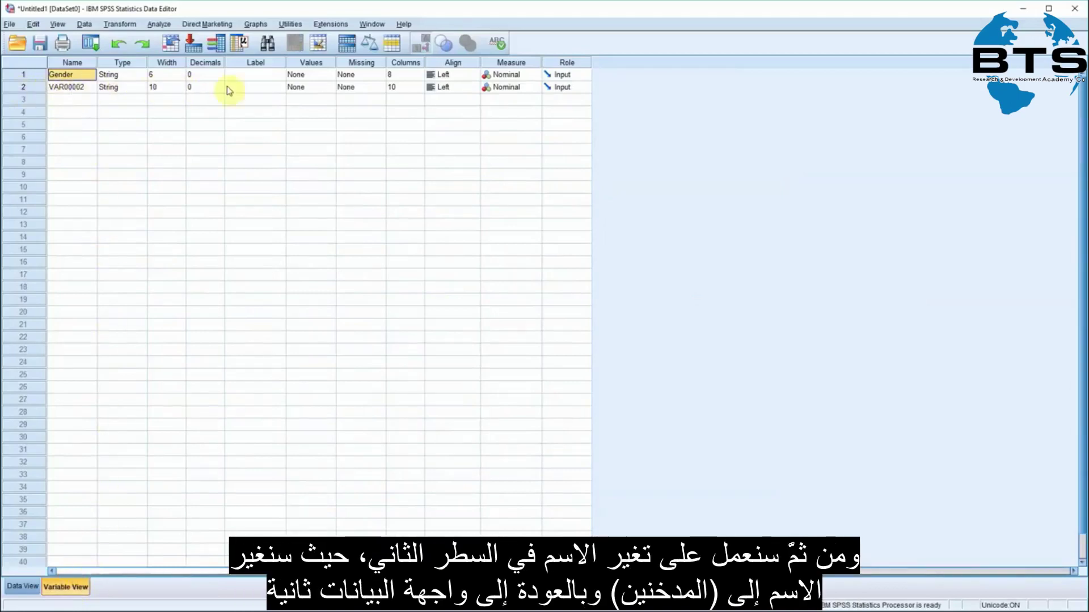
click(78, 91)
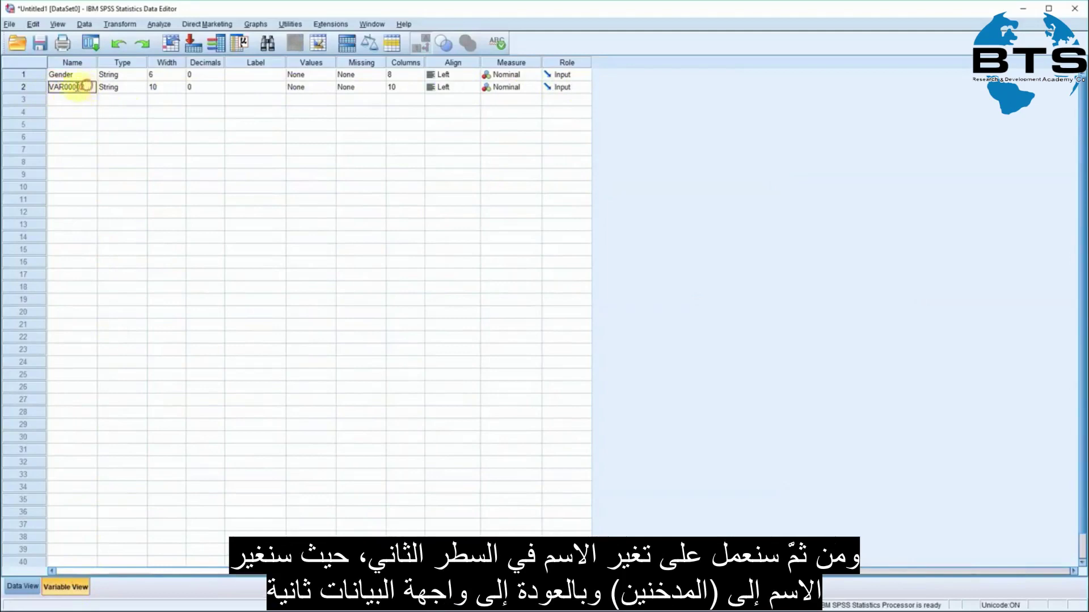
double_click(49, 86)
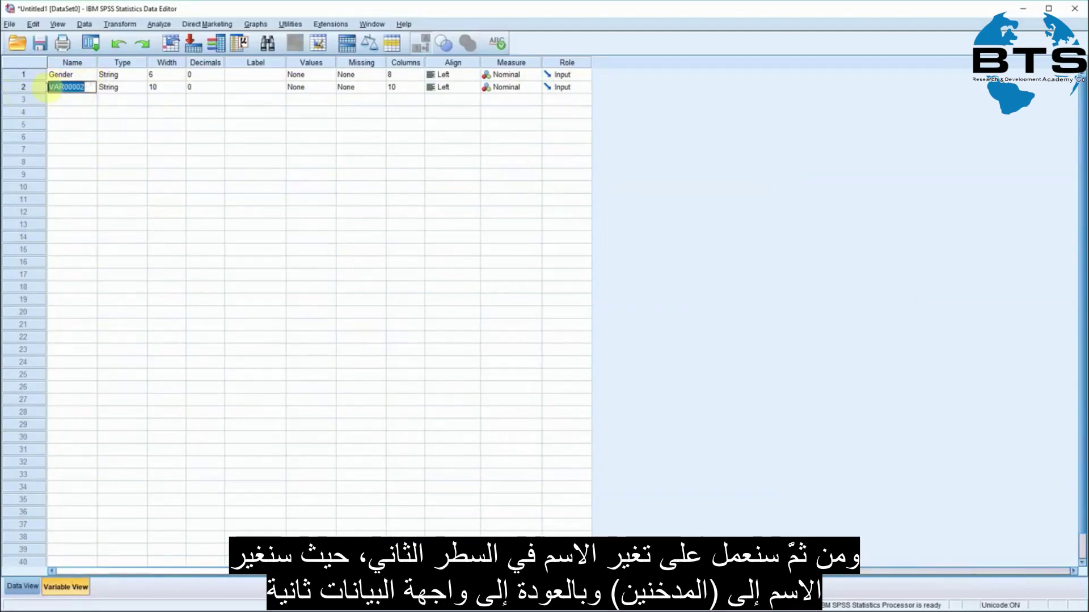
text(Smoker)
click(23, 586)
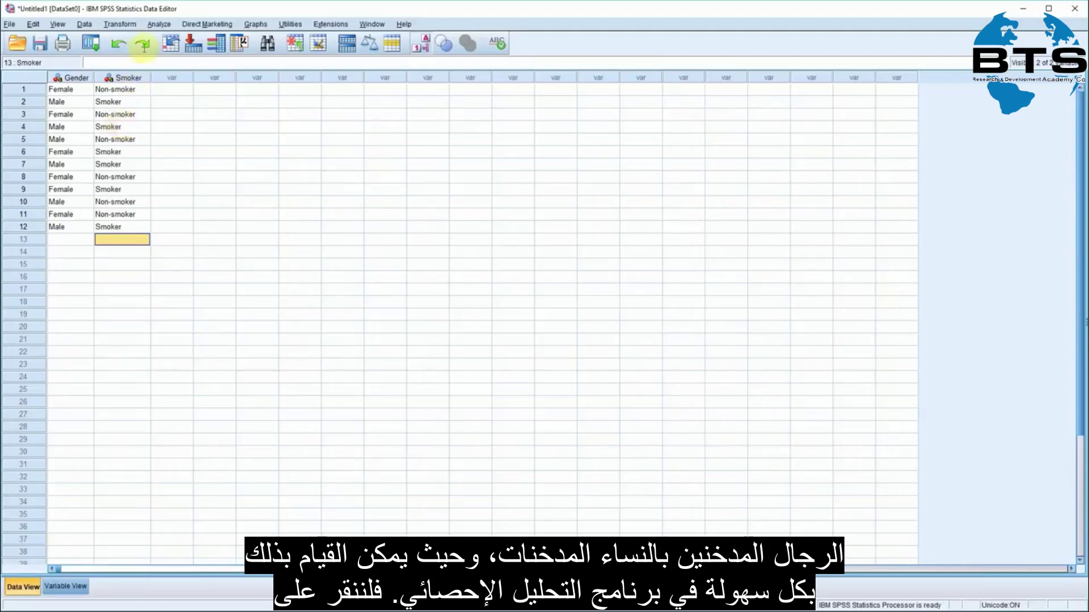
- Run a Crosstabs analysis with Gender as the row variable and Smoker as the column variable
click(160, 25)
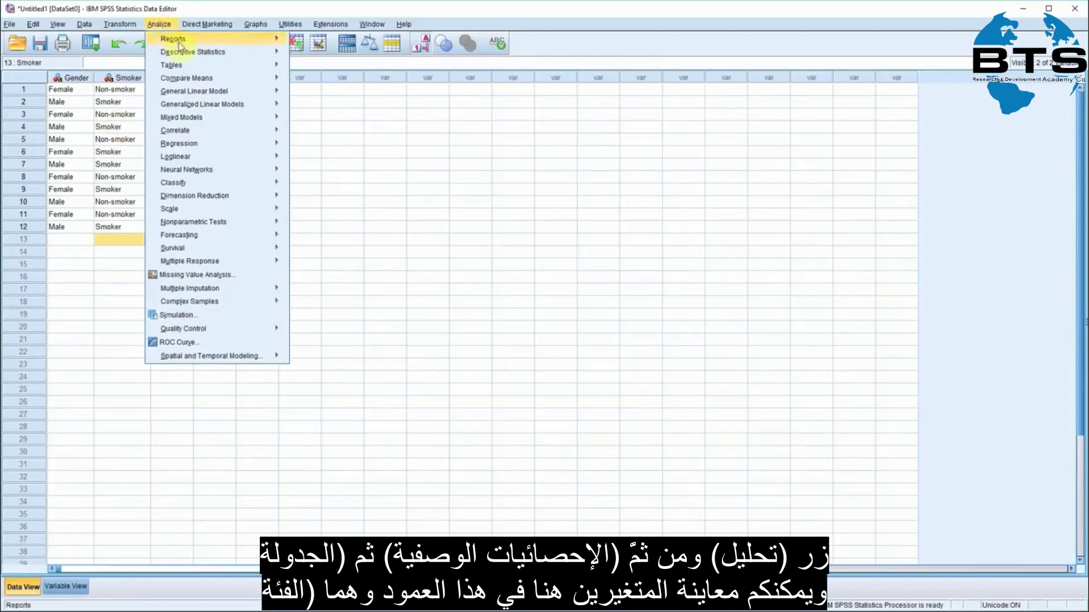
mouse_move(207, 53)
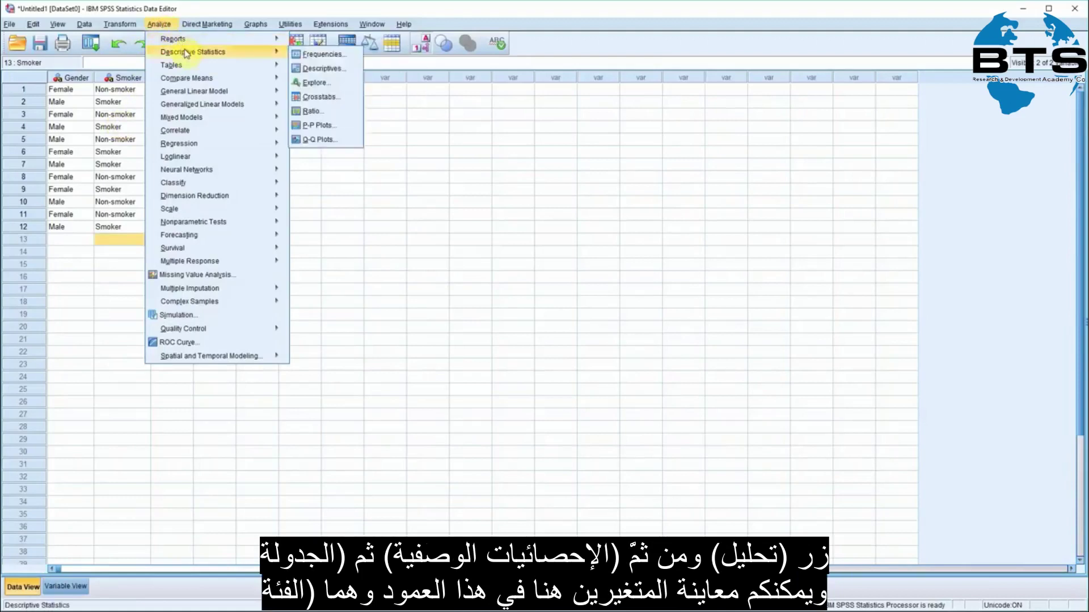
click(333, 98)
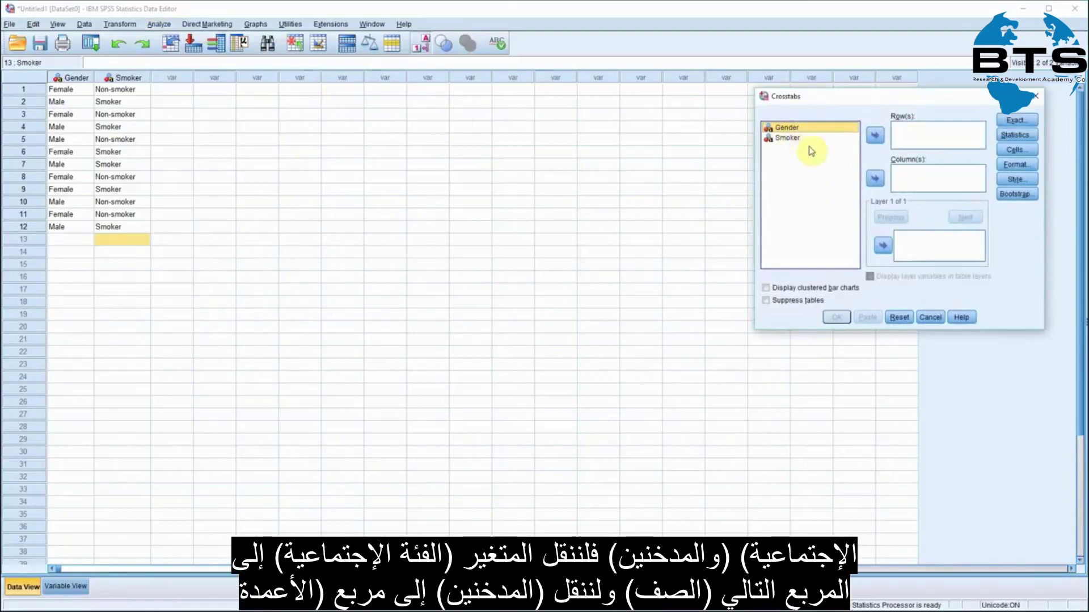
click(875, 137)
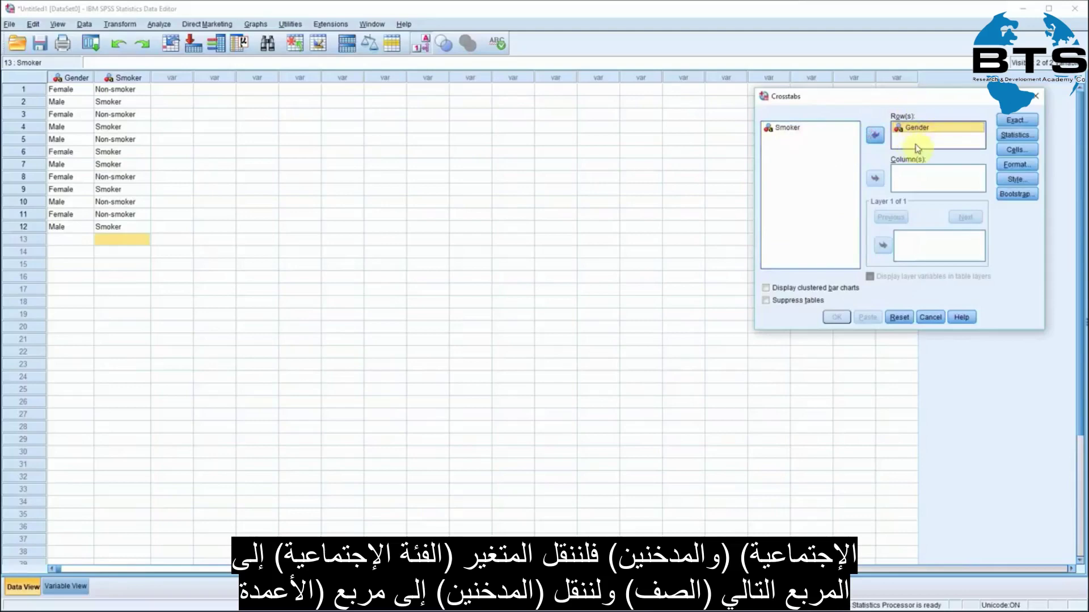
click(772, 130)
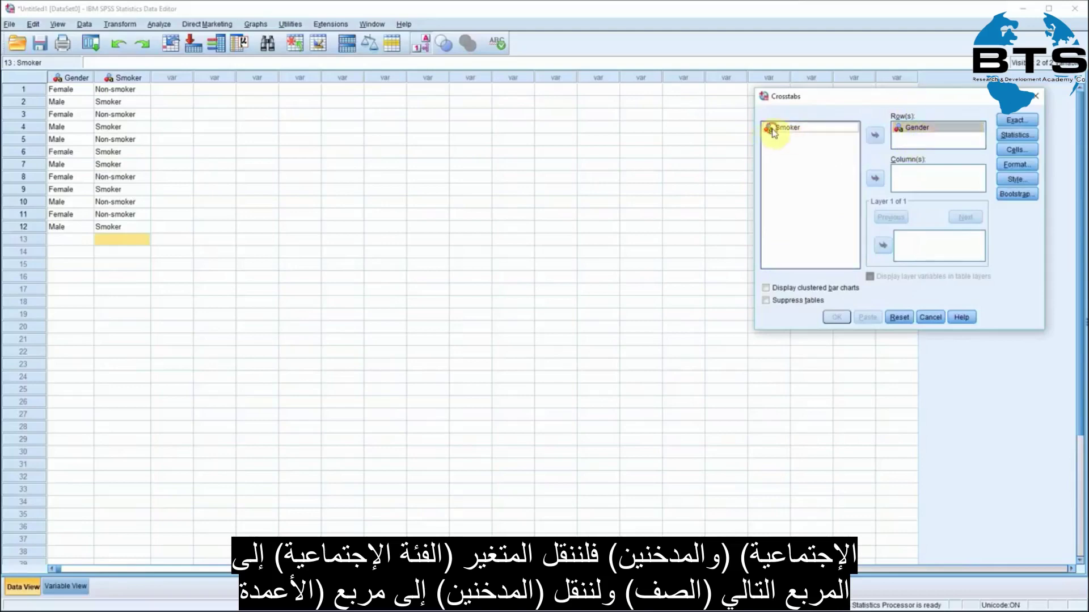
click(875, 179)
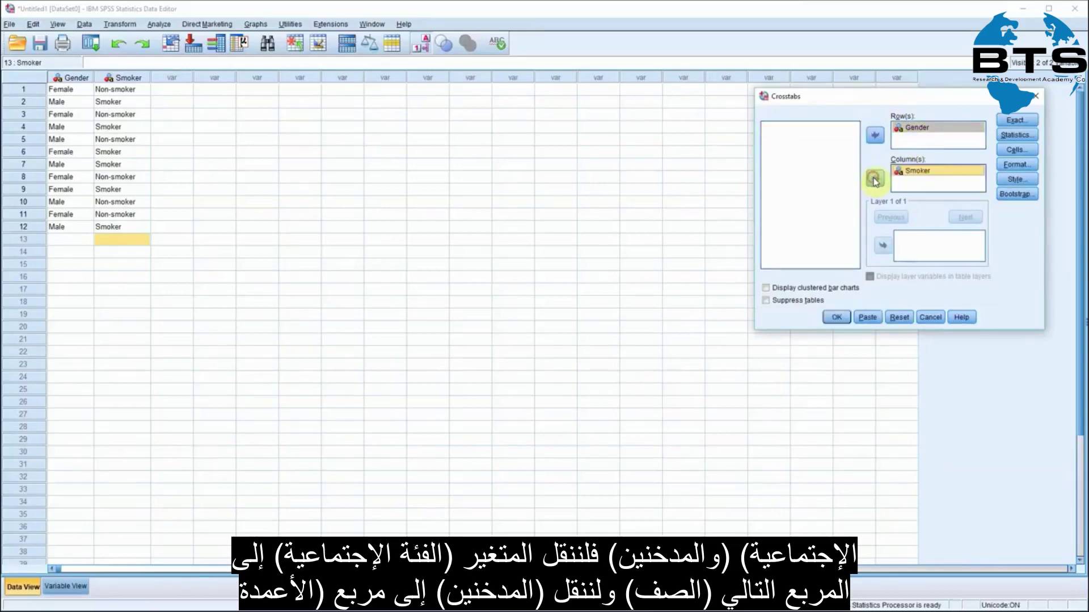
click(836, 319)
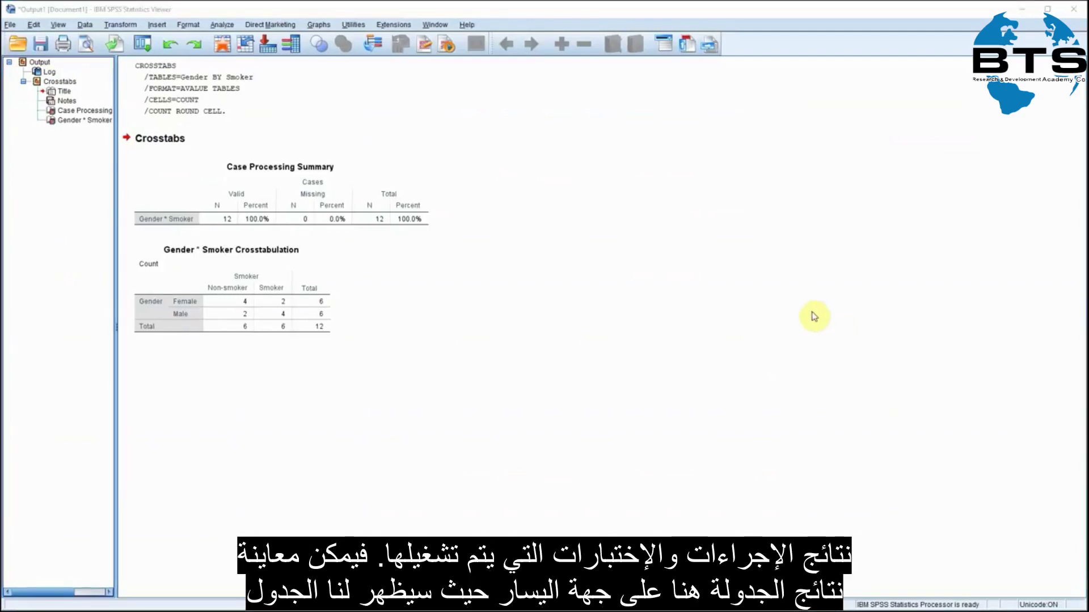
click(267, 317)
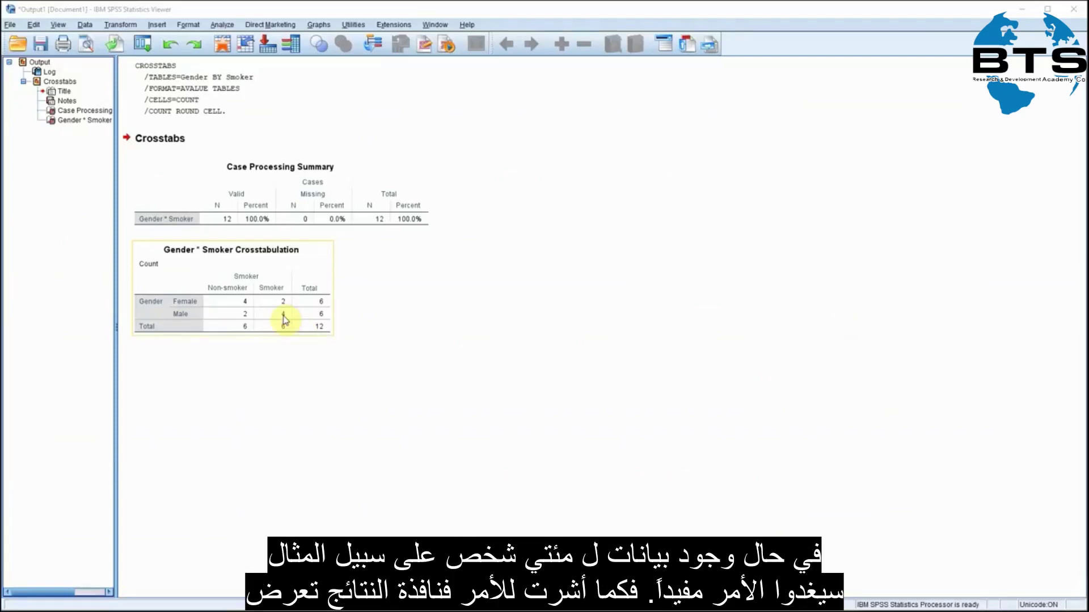
click(505, 327)
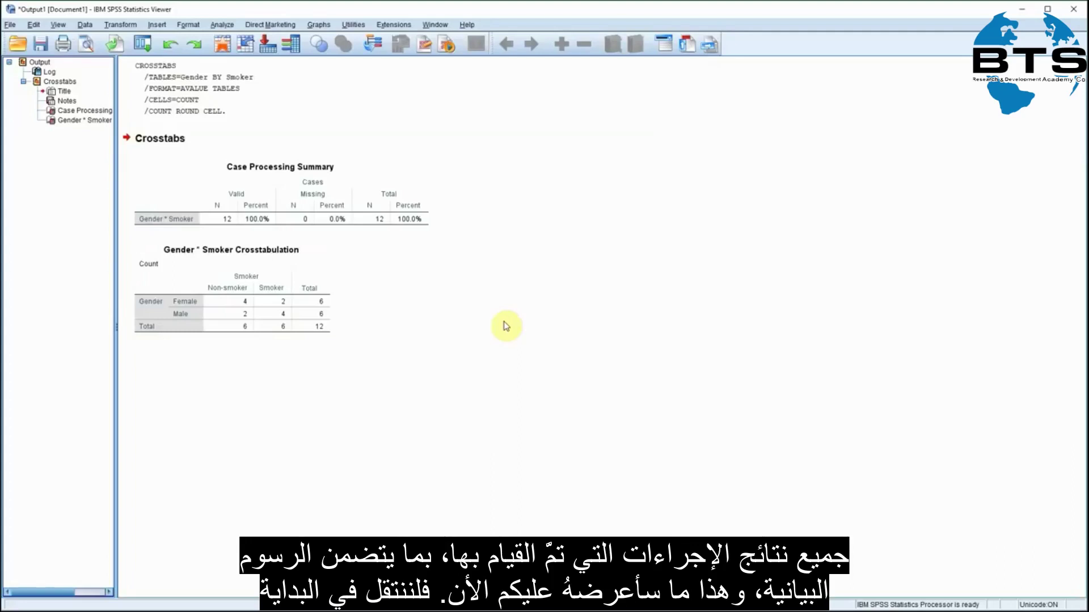
- Start a clustered bar chart in Chart Builder from the data sheet
key(alt+Tab)
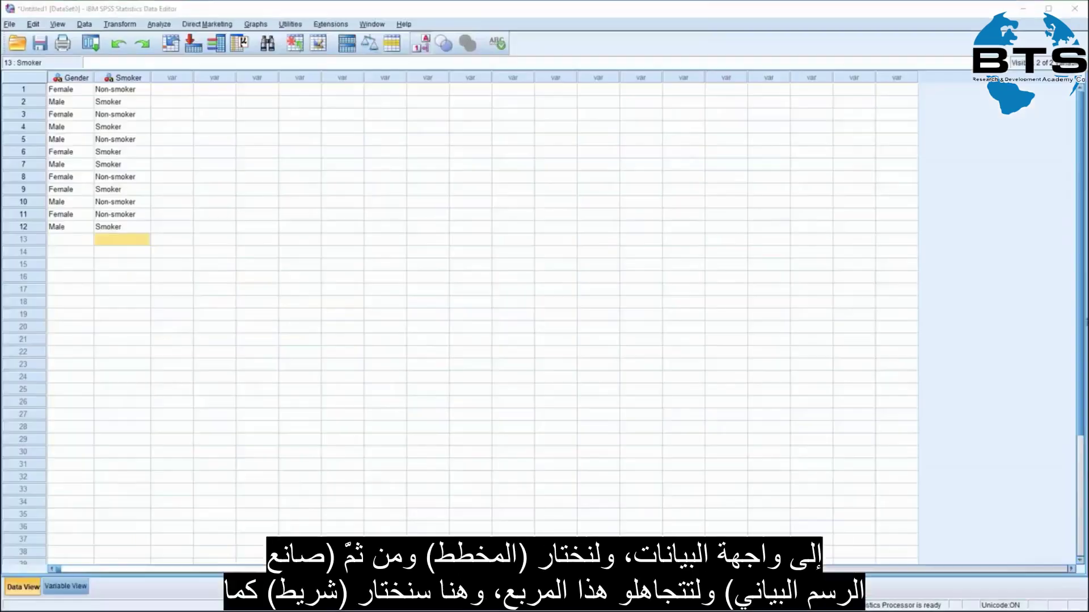
click(253, 24)
click(261, 40)
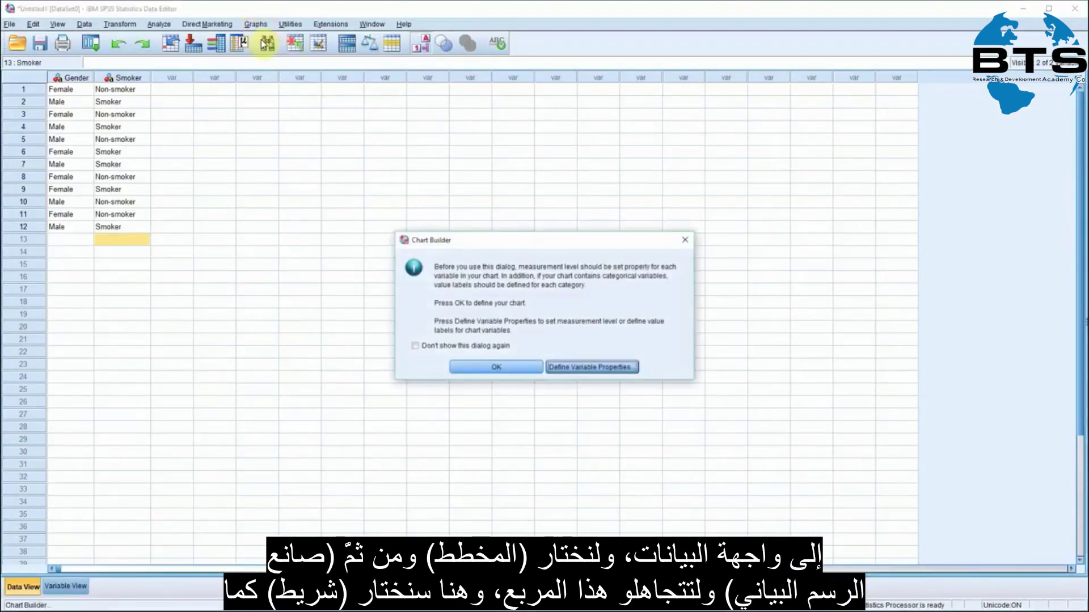
click(497, 368)
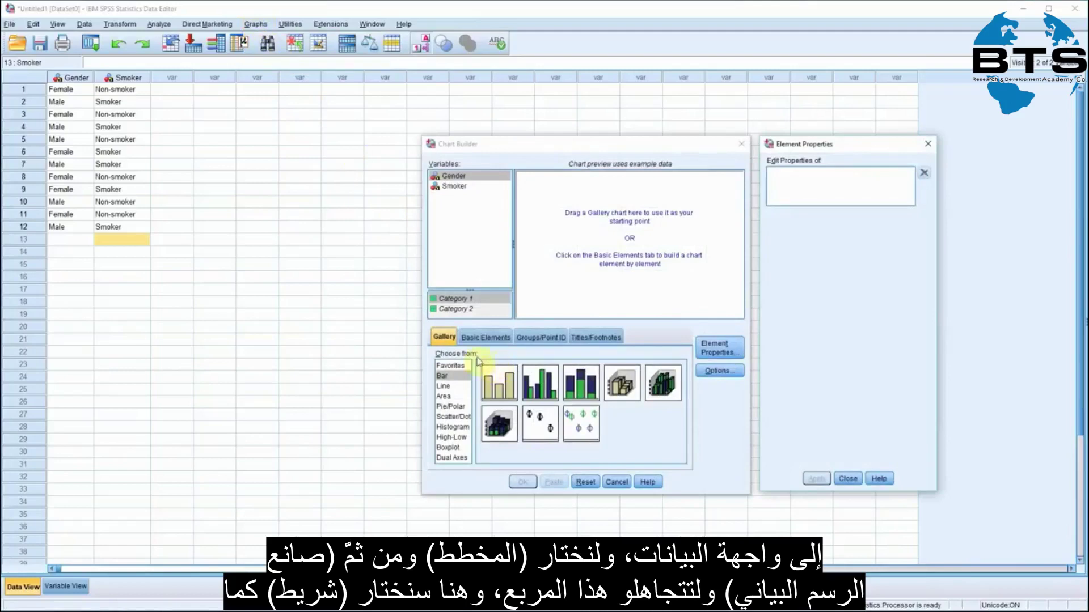
click(443, 376)
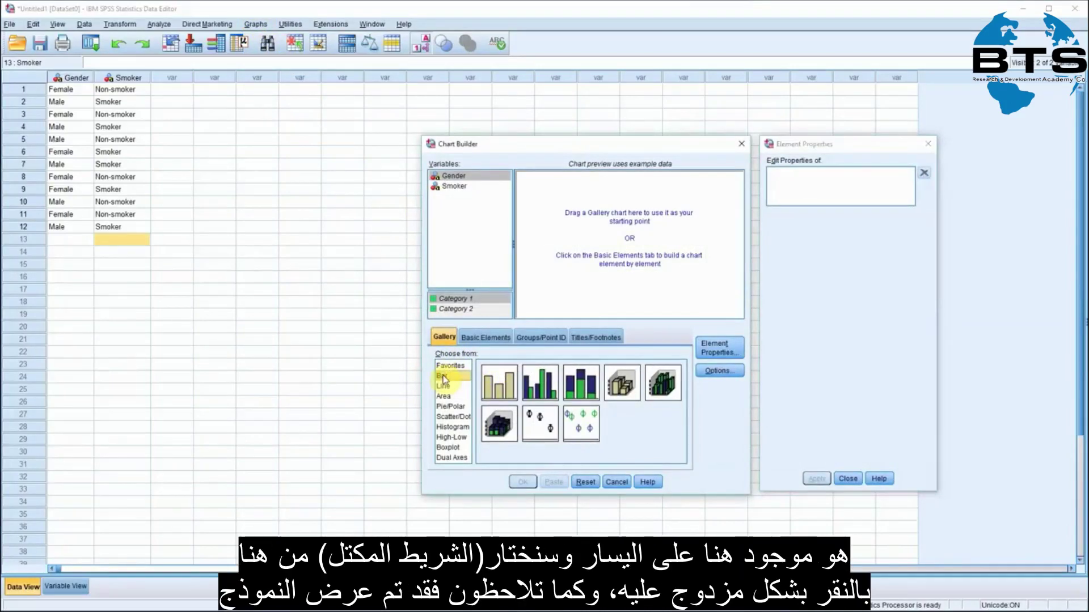
double_click(546, 388)
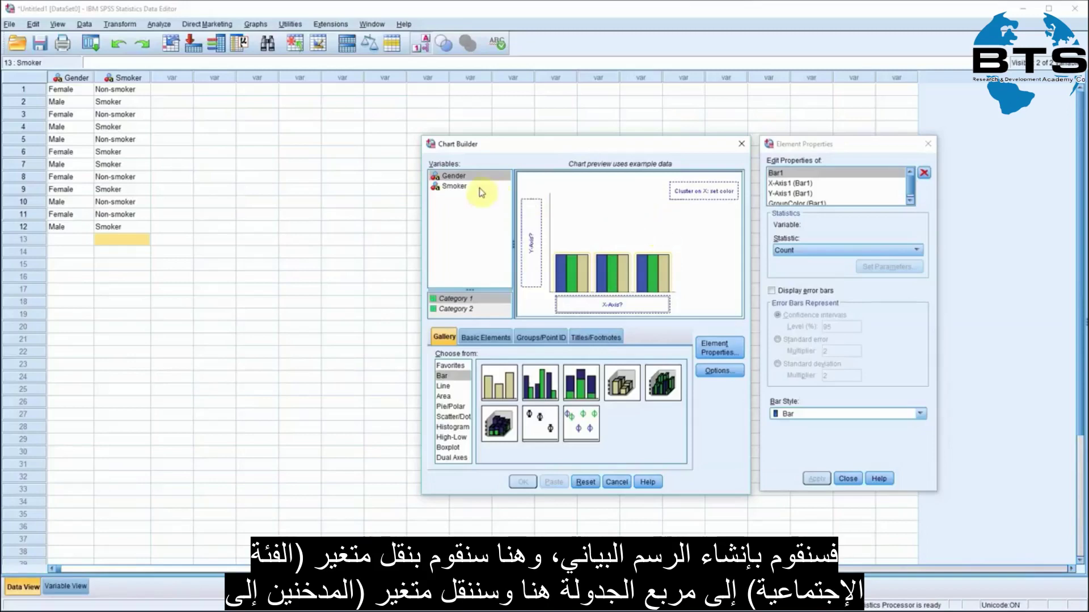
- Assign Gender as the cluster color variable and Smoker to the X-axis, and generate the chart in the output
click(457, 180)
drag(475, 182, 703, 193)
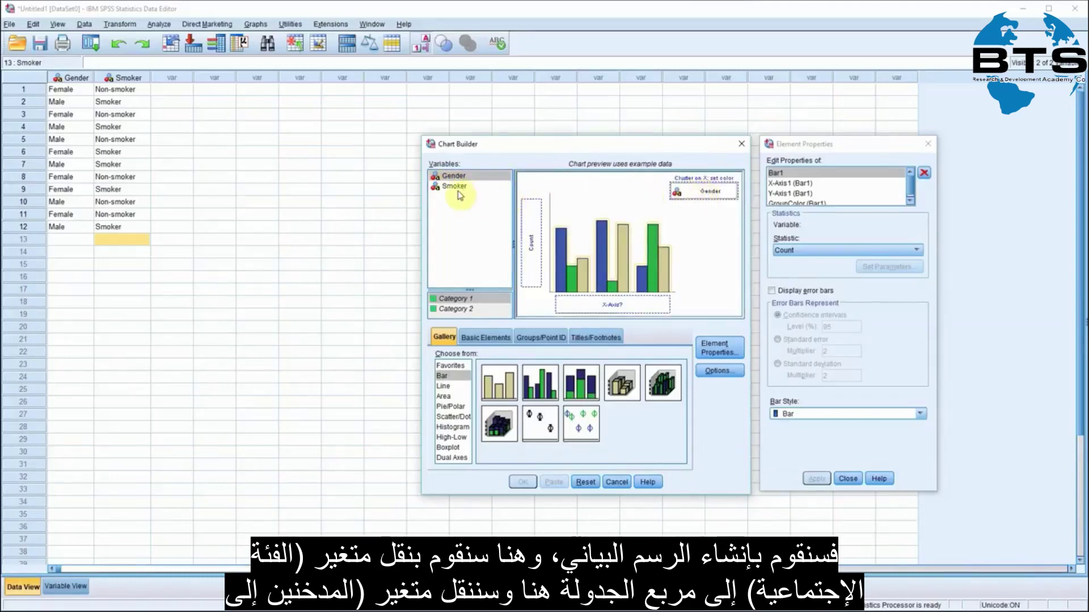
drag(453, 190, 607, 309)
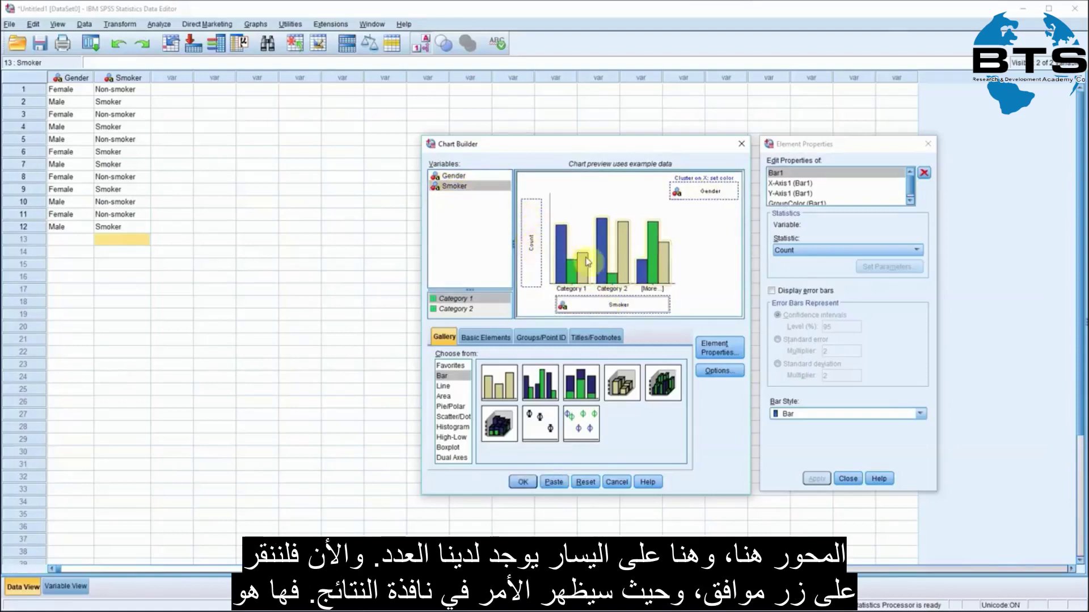
click(522, 483)
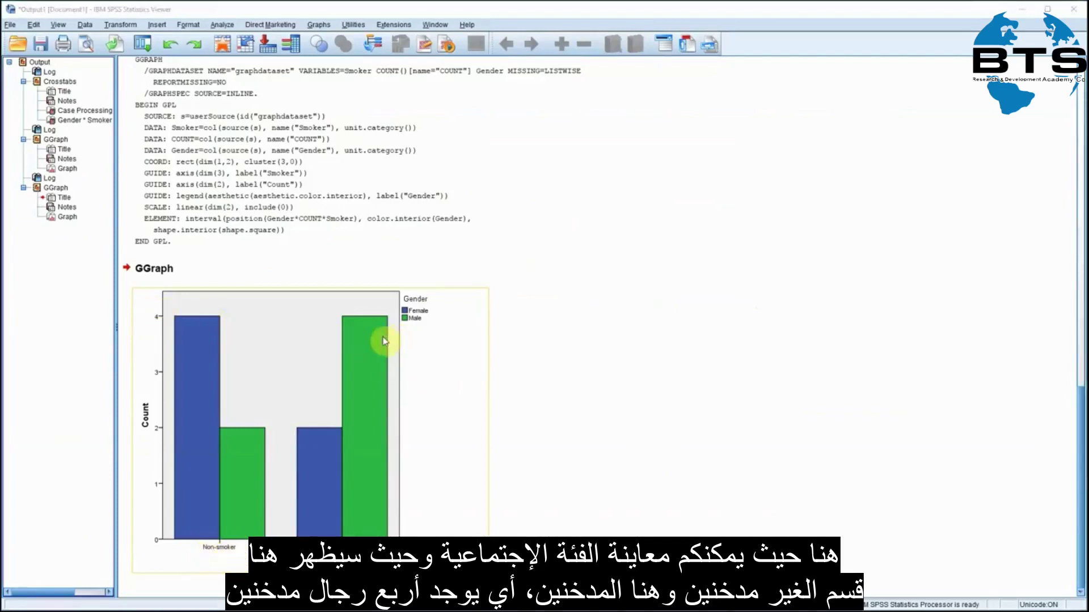
click(322, 452)
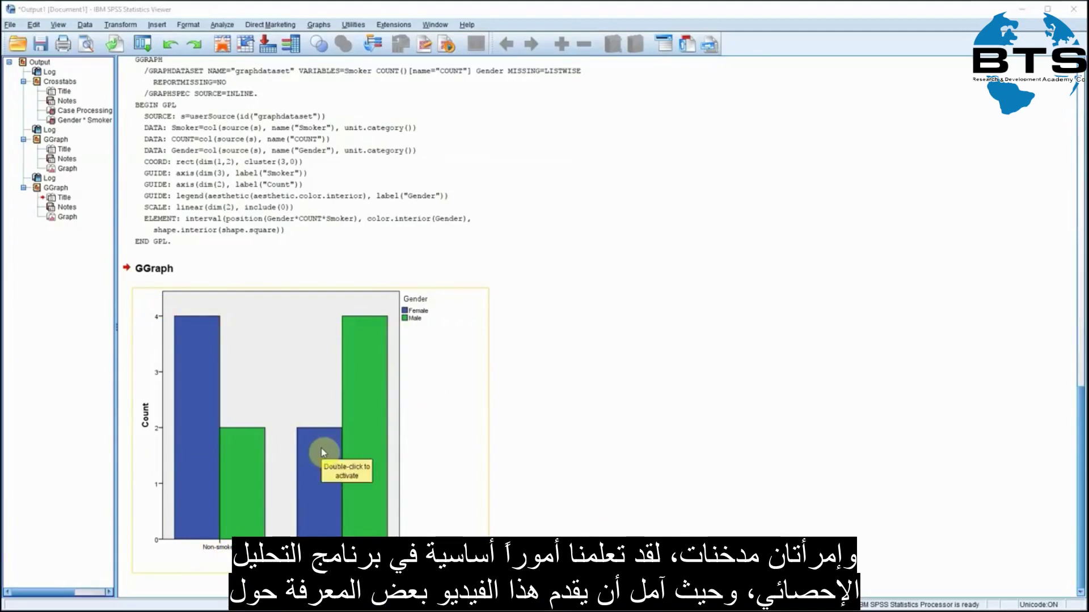
click(549, 465)
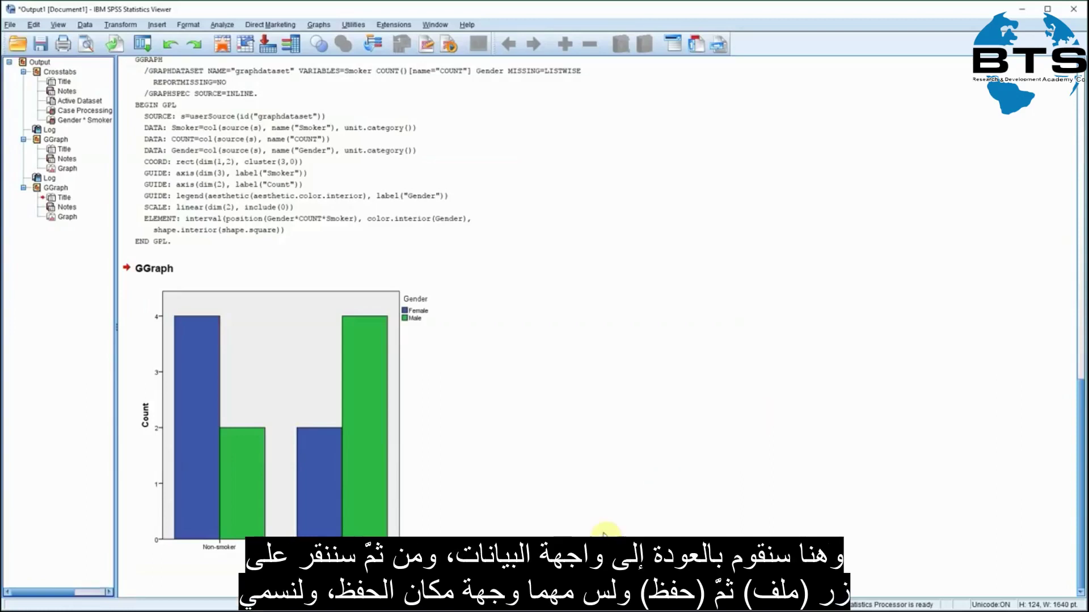
- Return to the data sheet and save it in Documents as an SPSS Statistics file named sample_data
click(522, 611)
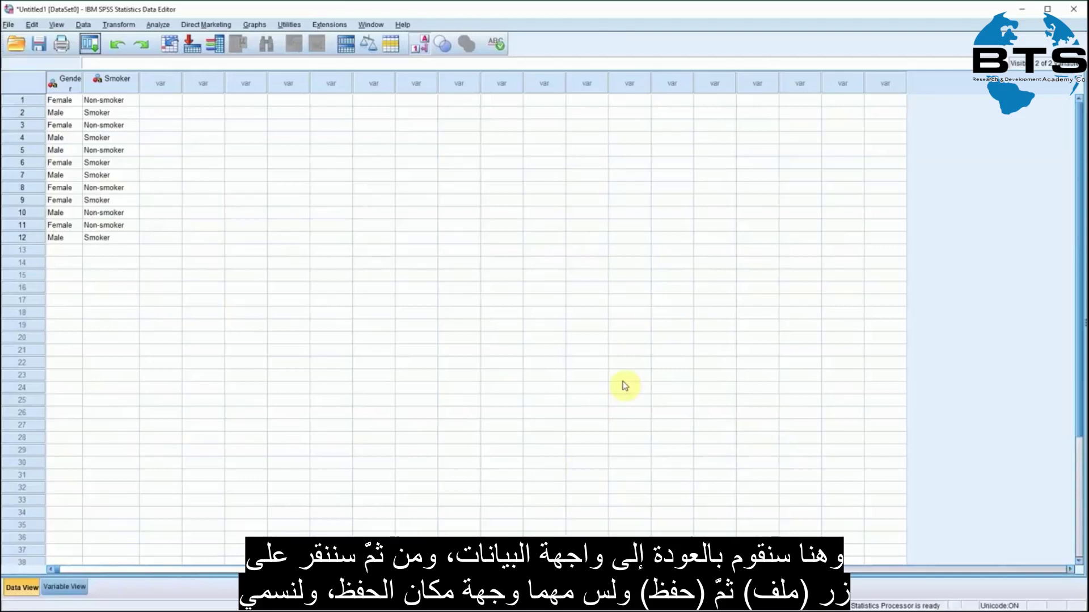
click(8, 25)
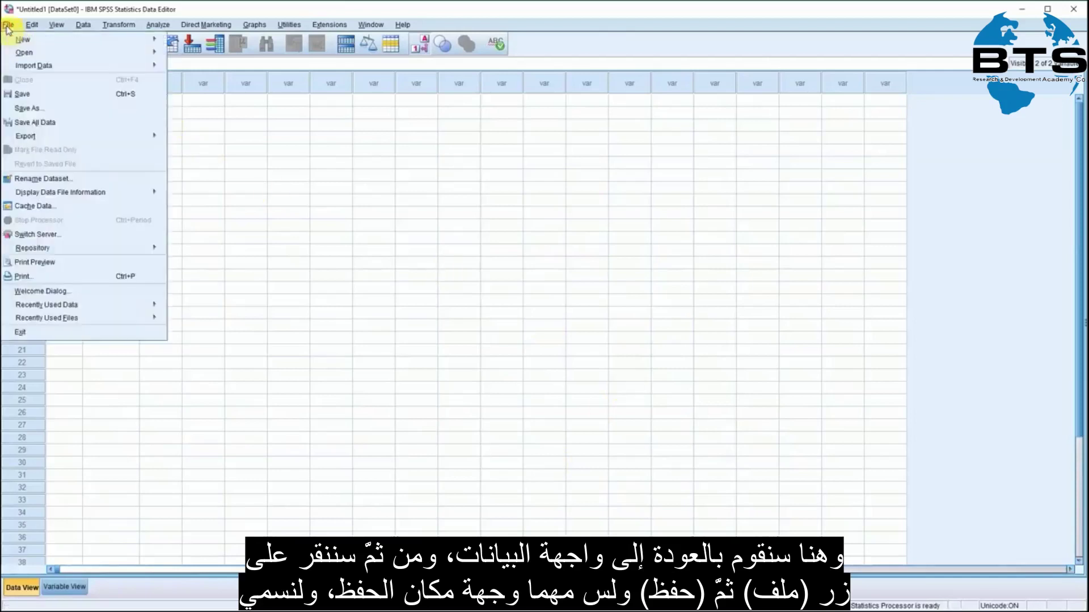
click(30, 93)
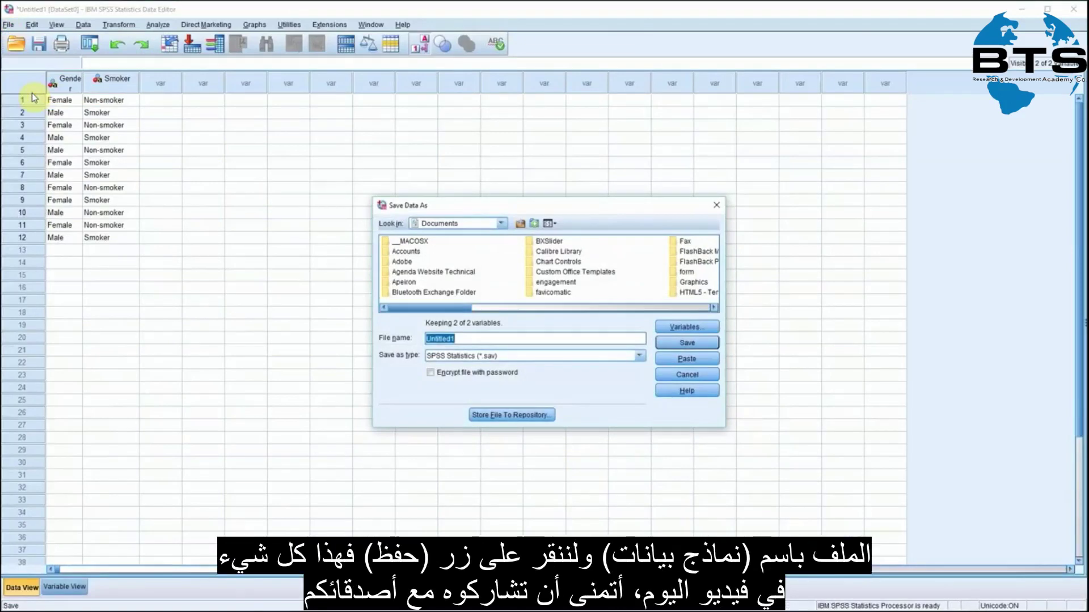
text(sample_data)
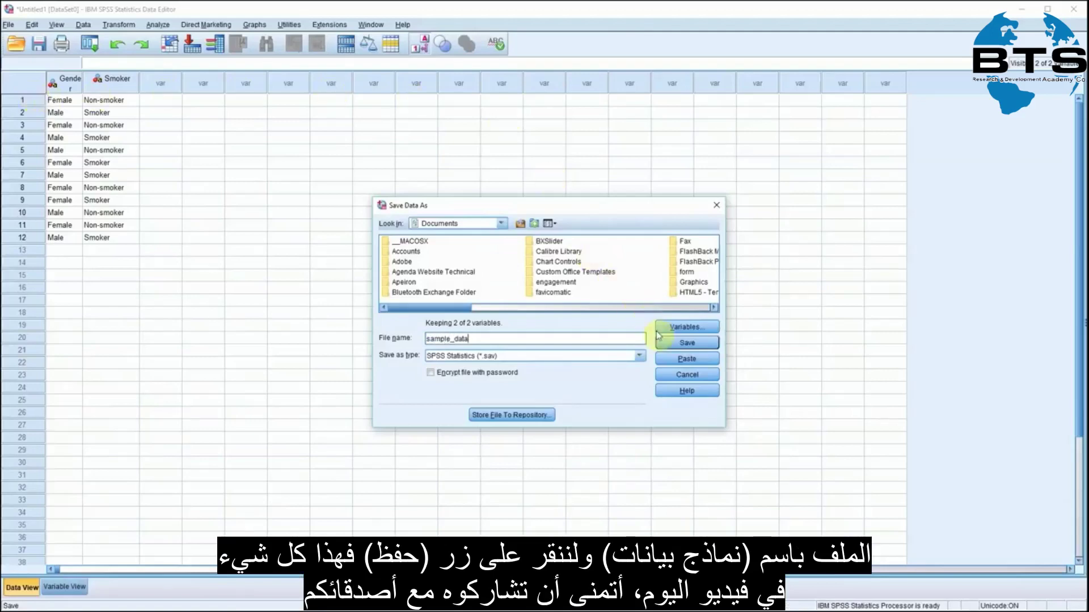
click(686, 343)
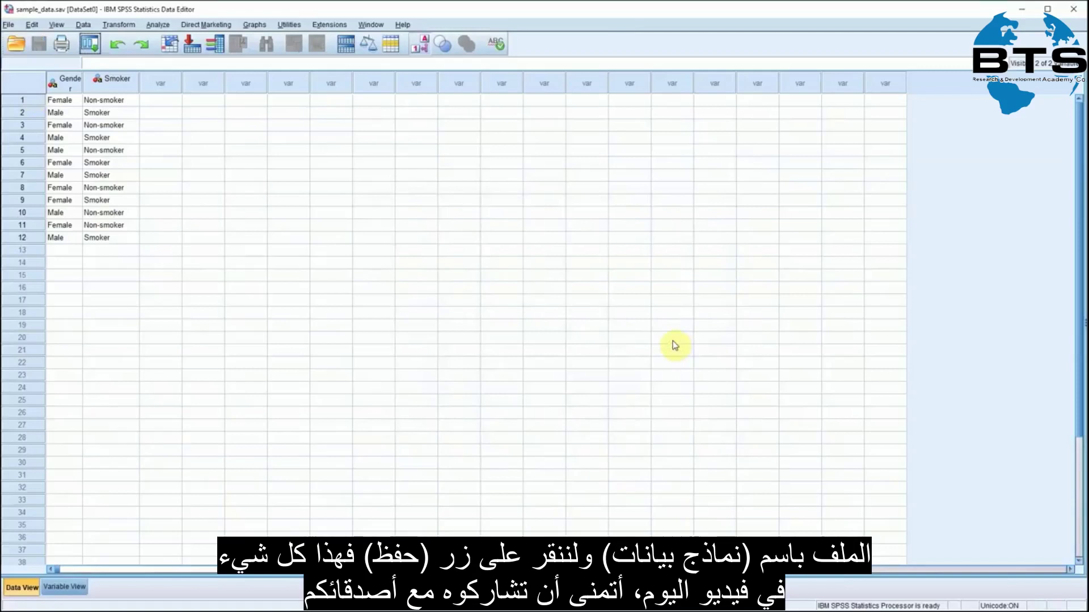